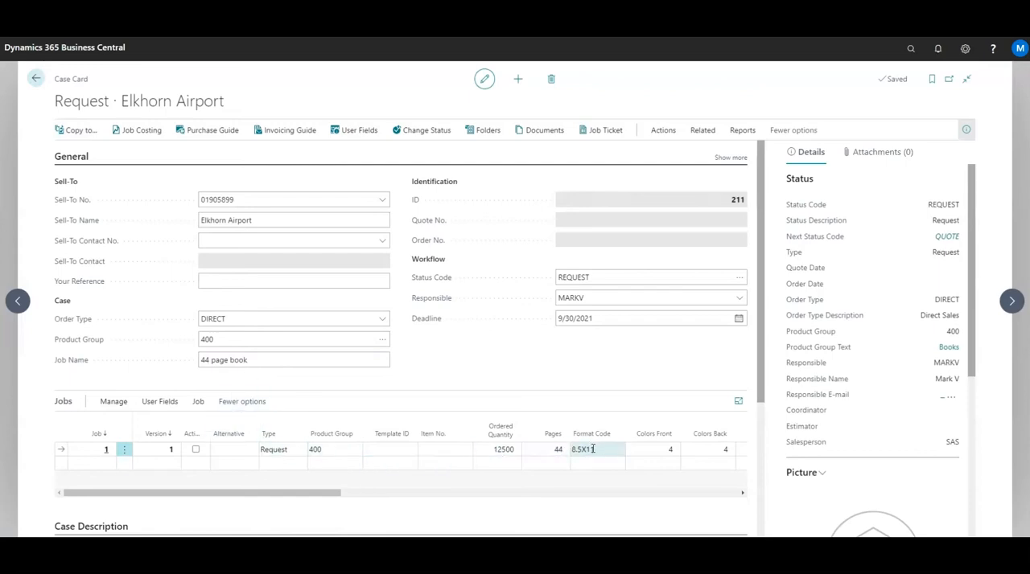
Review the job card for version 1 of the 44 page book job, then return to the case card.
left_click(114, 403)
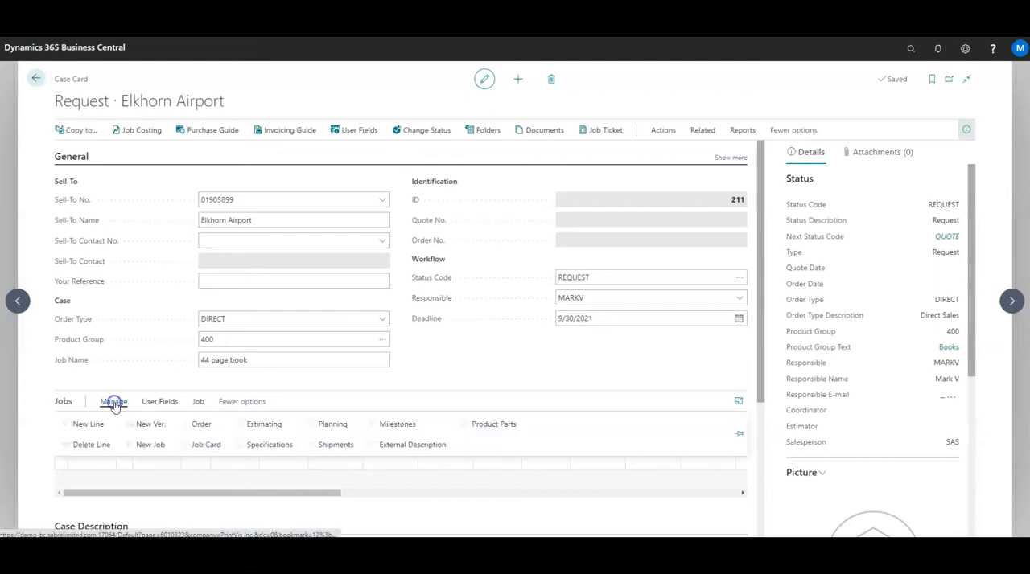
left_click(206, 445)
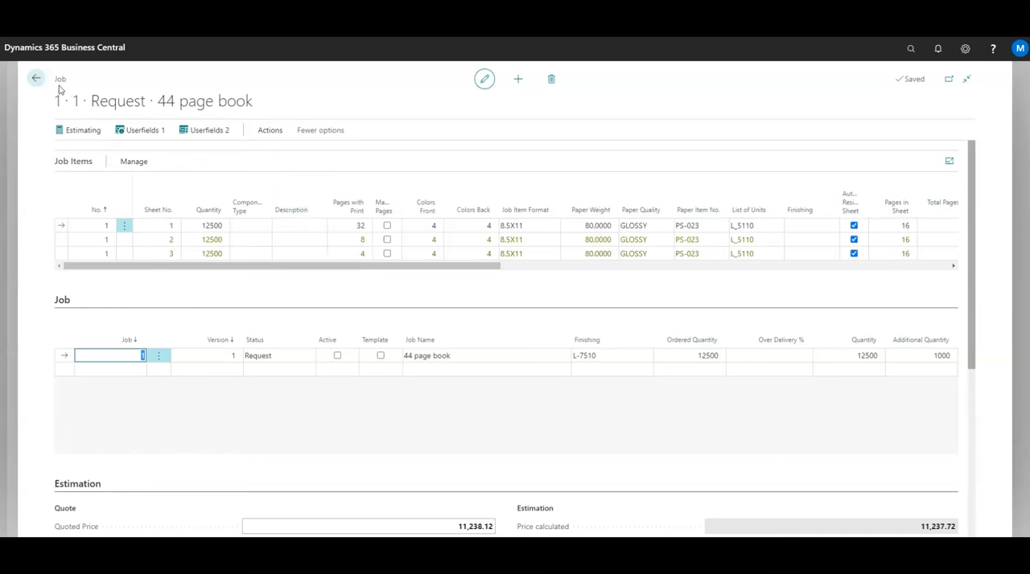
left_click(32, 78)
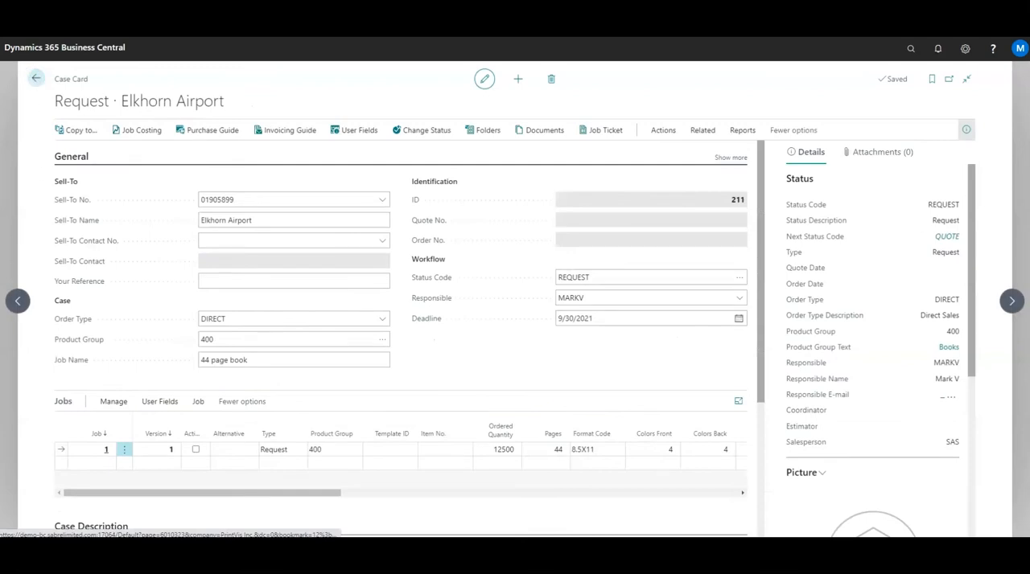
Create a new version of the 44 page book job and open the job card of version 2.
left_click(111, 403)
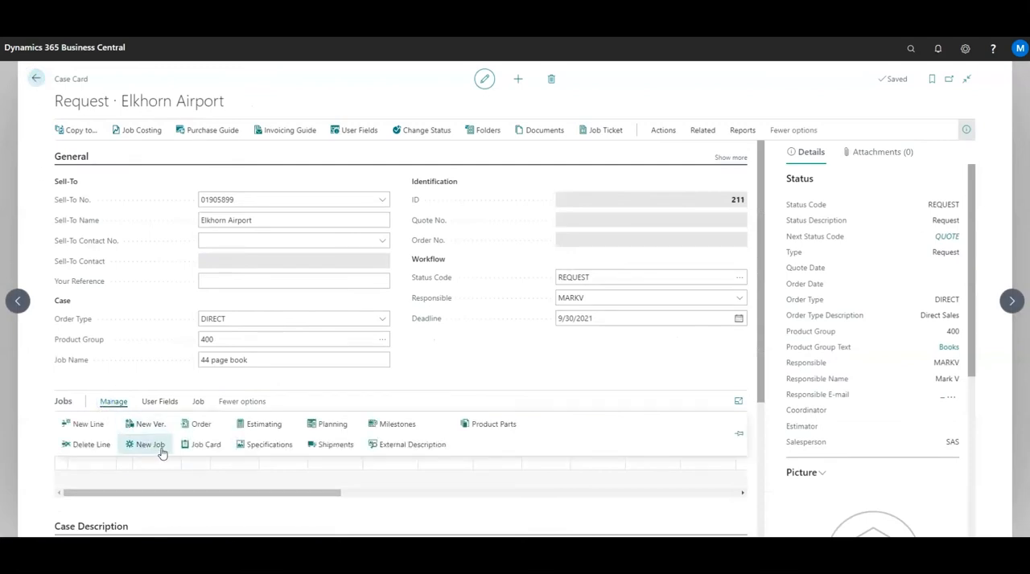
left_click(151, 425)
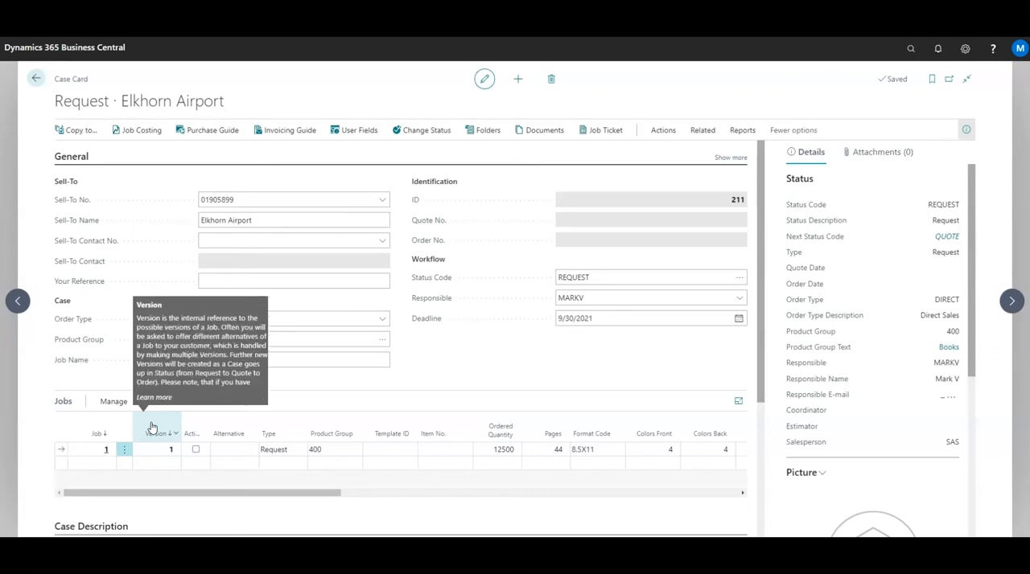
left_click(101, 449)
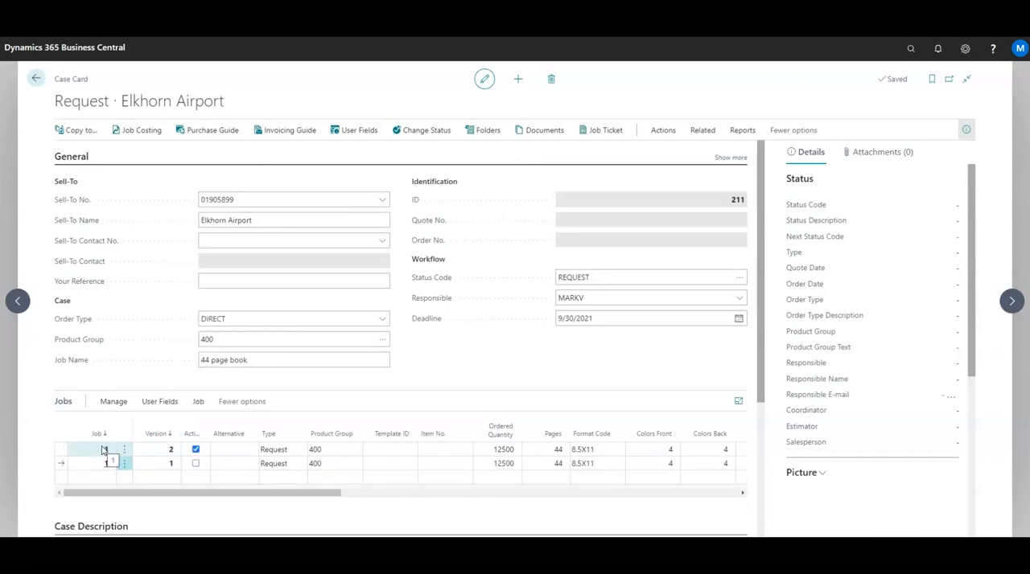
left_click(61, 451)
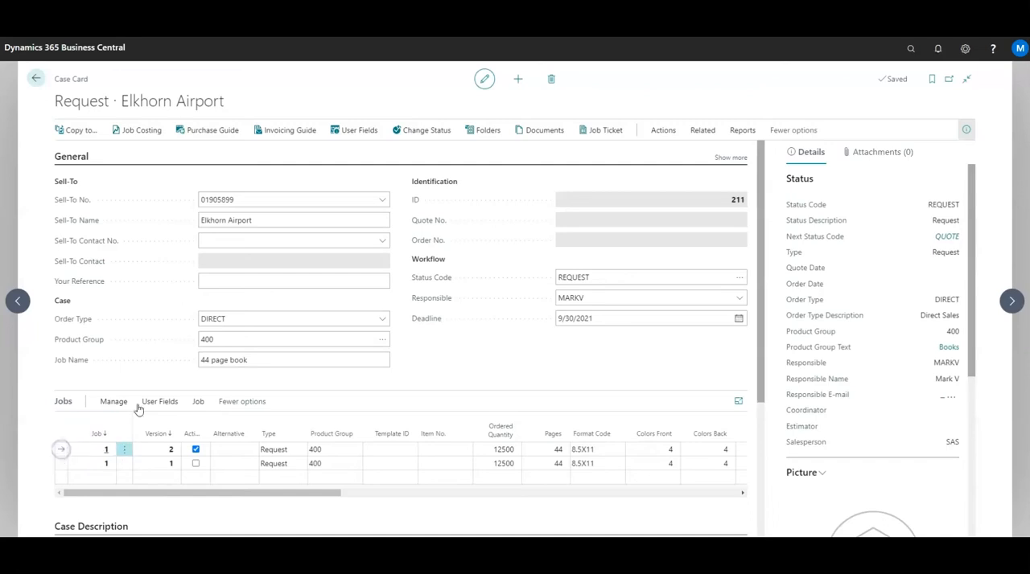
left_click(114, 400)
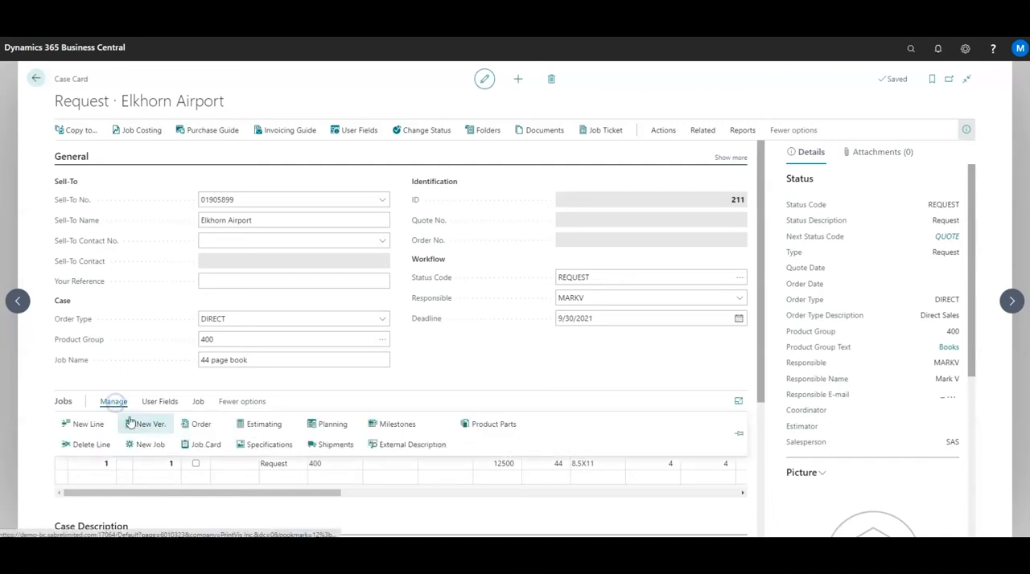
left_click(203, 445)
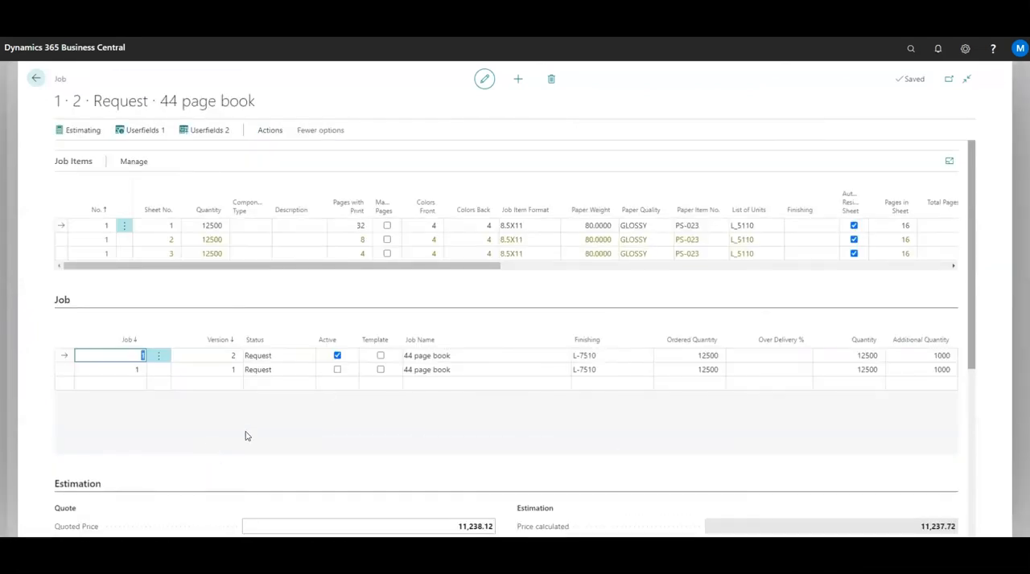
Disable the automatic residual sheet on the first sheet, and add a second sheet with that option disabled too.
left_click(855, 226)
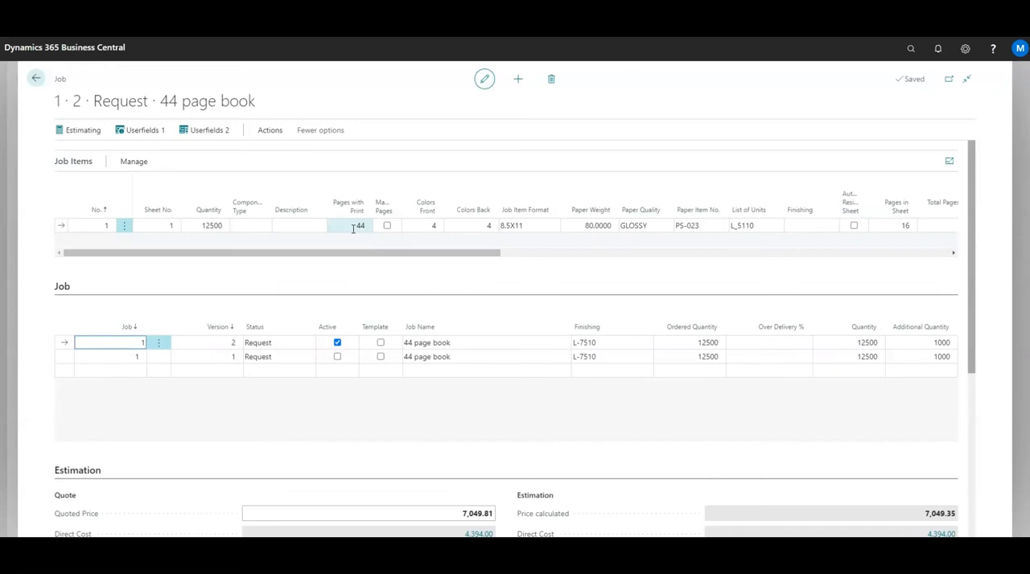
left_click(132, 162)
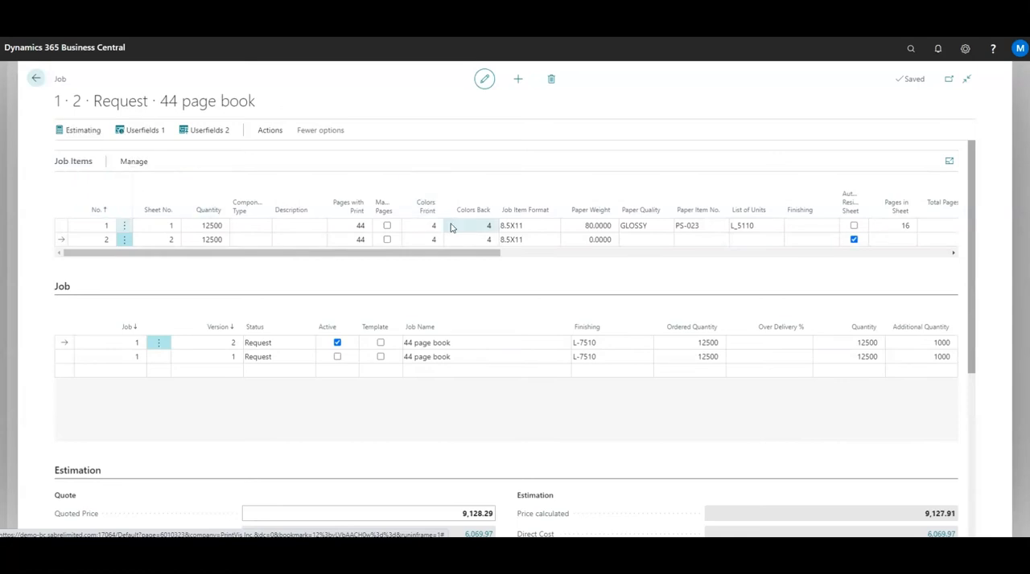
left_click(853, 239)
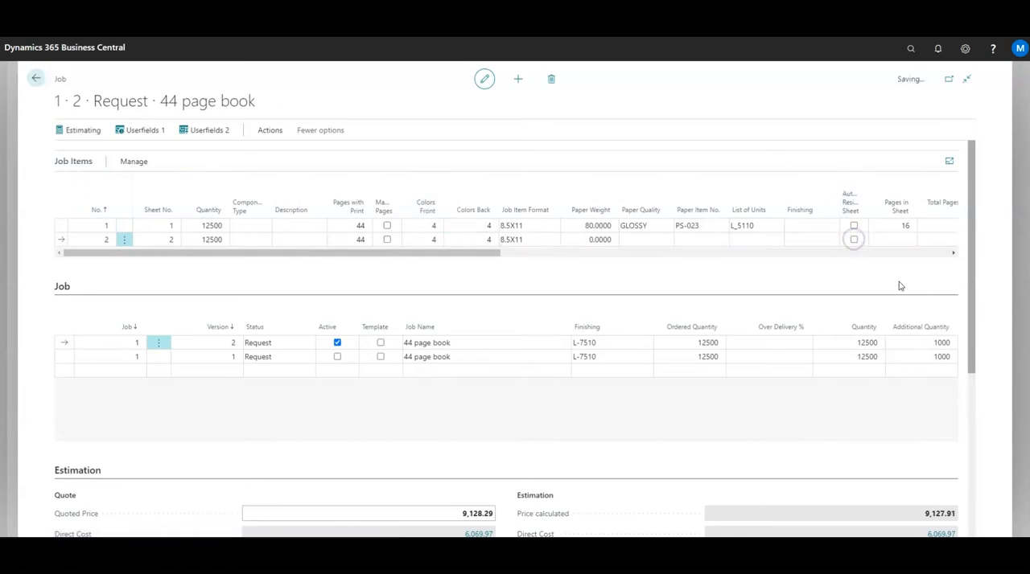
Set the first sheet's pages with print to 32.
left_click(352, 226)
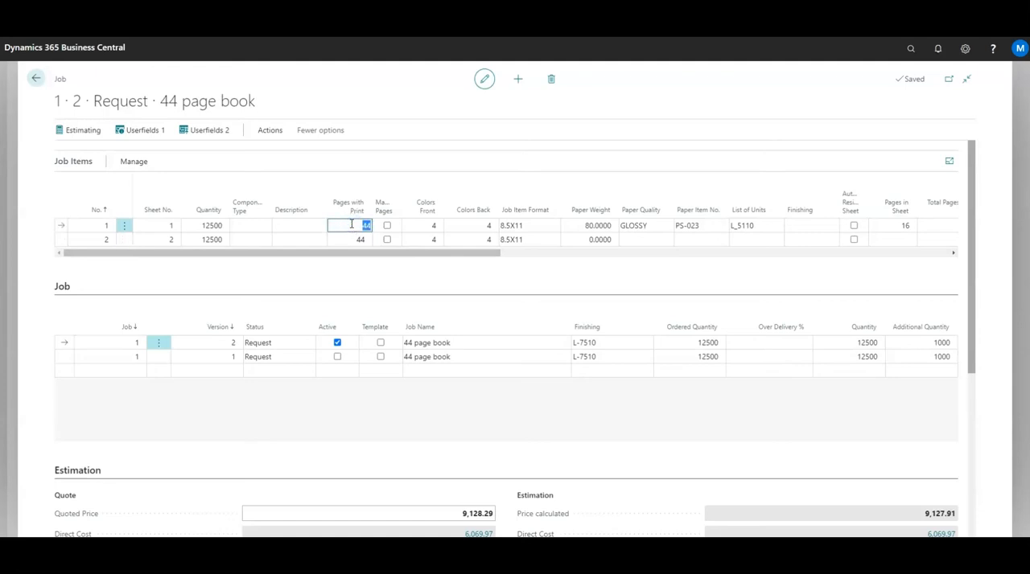
type("32")
key("Tab")
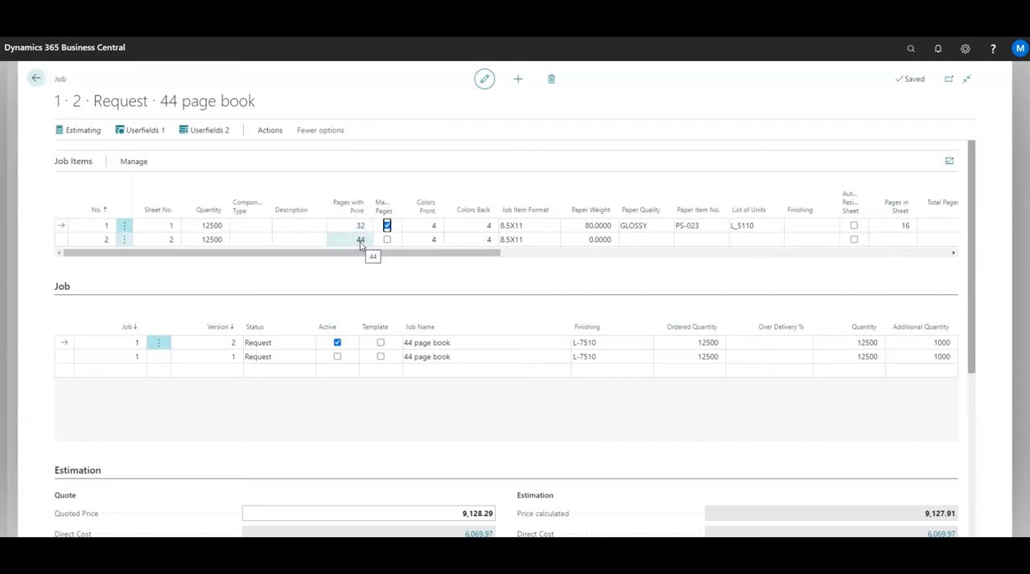
Copy the paper quality GLOSSY, paper item PS-023 and list of units L_5110 from the first sheet to the second sheet.
mouse_move(359, 256)
left_mouse_down()
mouse_move(535, 278)
mouse_move(529, 254)
mouse_move(573, 257)
left_mouse_up()
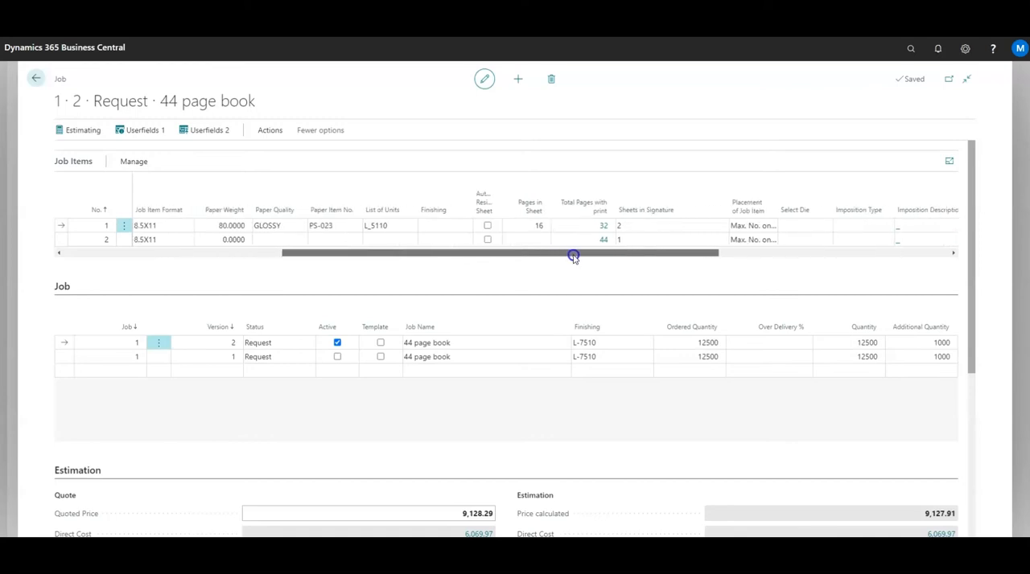
left_click(272, 240)
key("F8")
key("Tab")
key("F8")
key("Tab")
key("F8")
key("Tab")
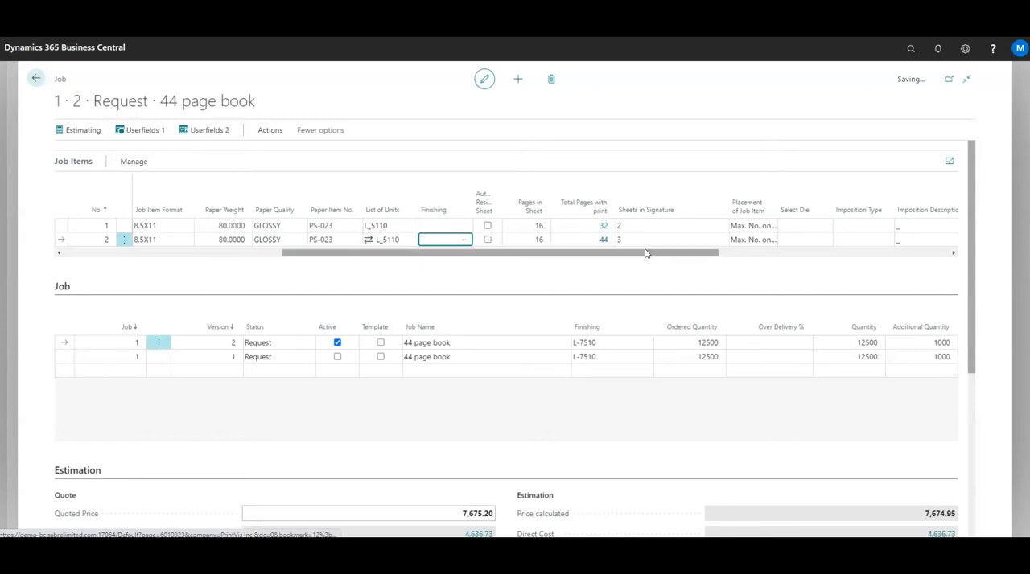
Set the second sheet's imposition type to 1UP-12, the 12 page - 1 up layout.
left_click_drag(635, 253, 706, 258)
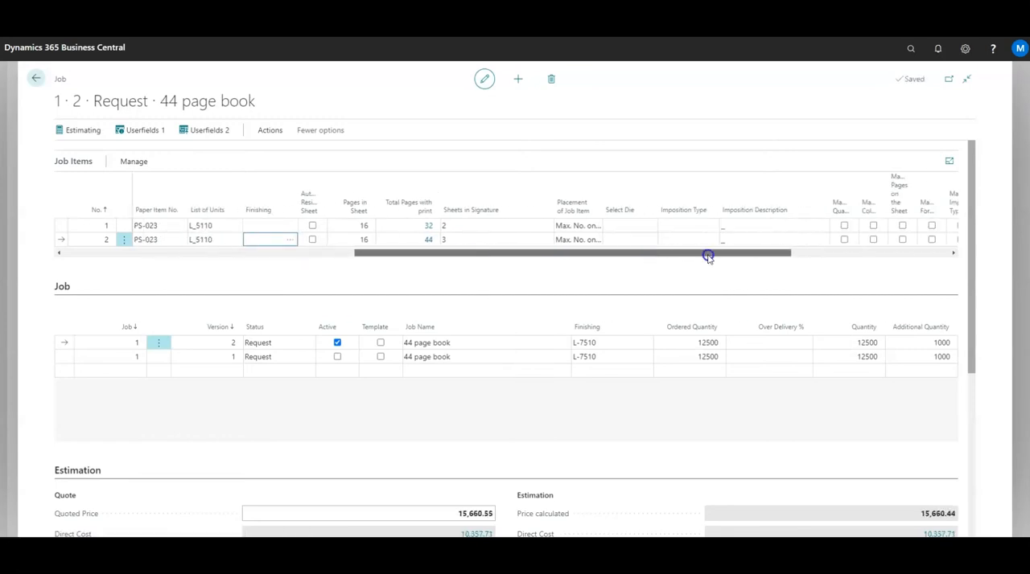
left_click(688, 241)
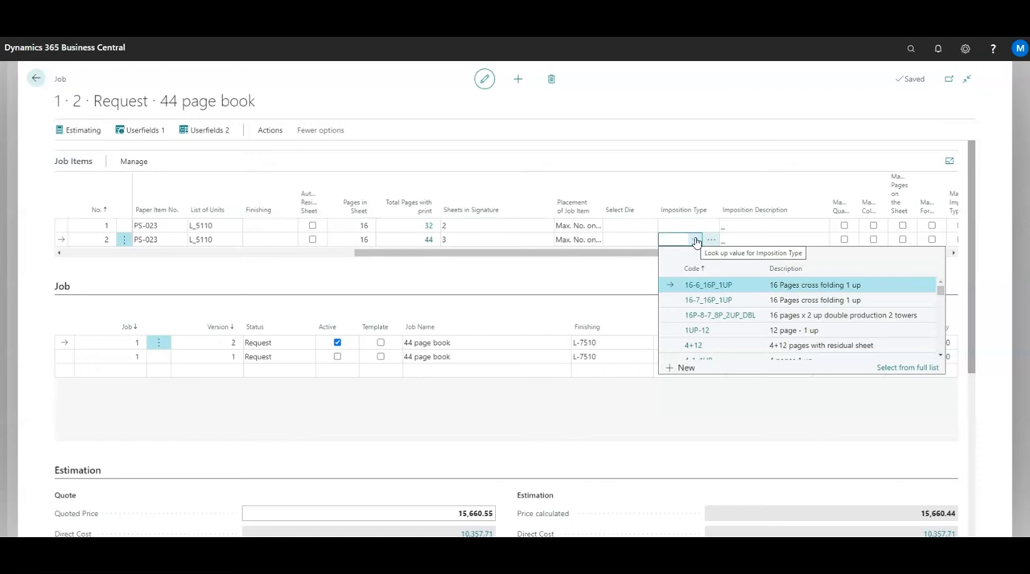
left_click(675, 331)
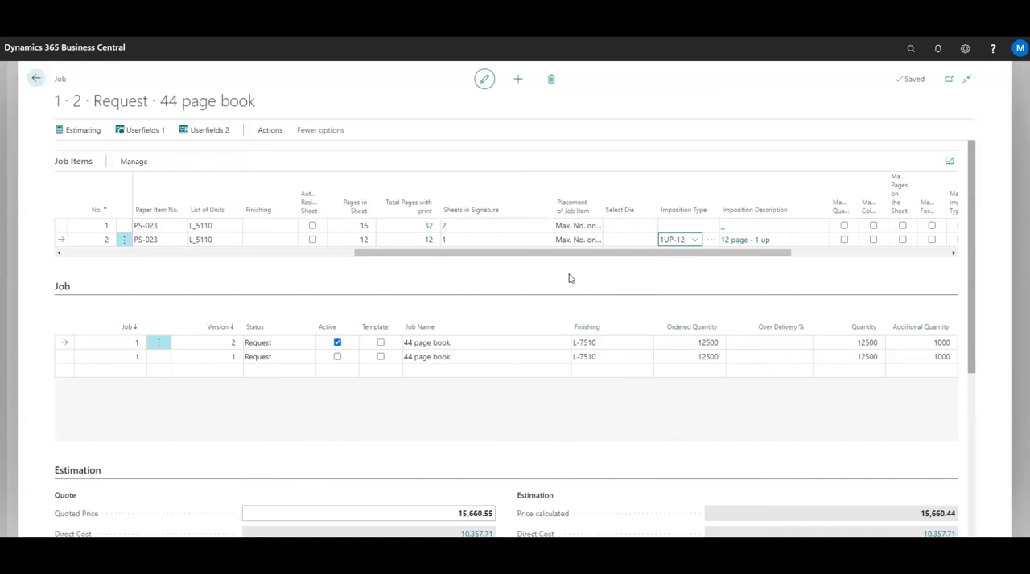
Change the second sheet's paper item to PS-047, the Mohawk Superfine Text 23x35 stock.
left_click(545, 254)
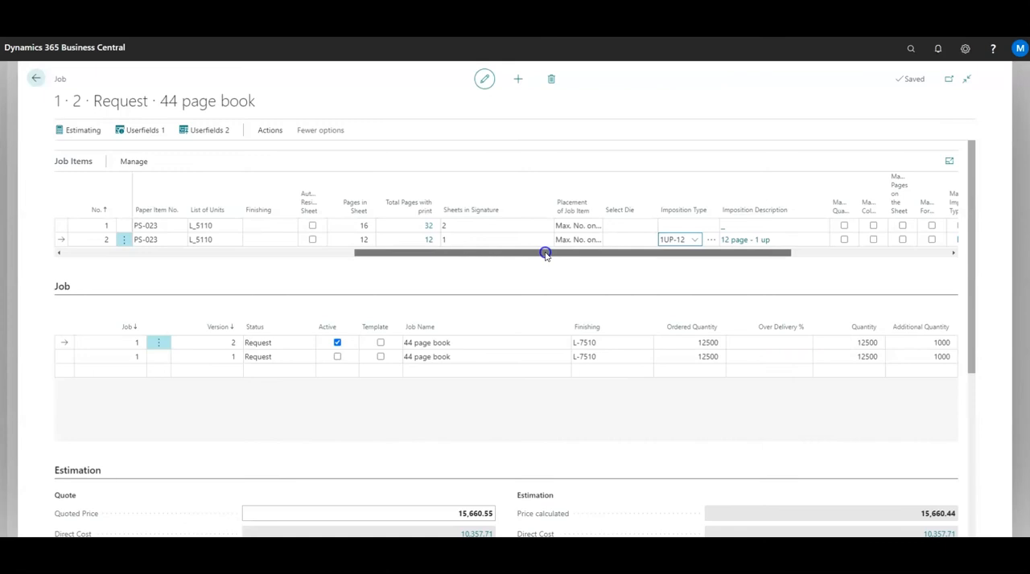
left_click_drag(546, 254, 317, 285)
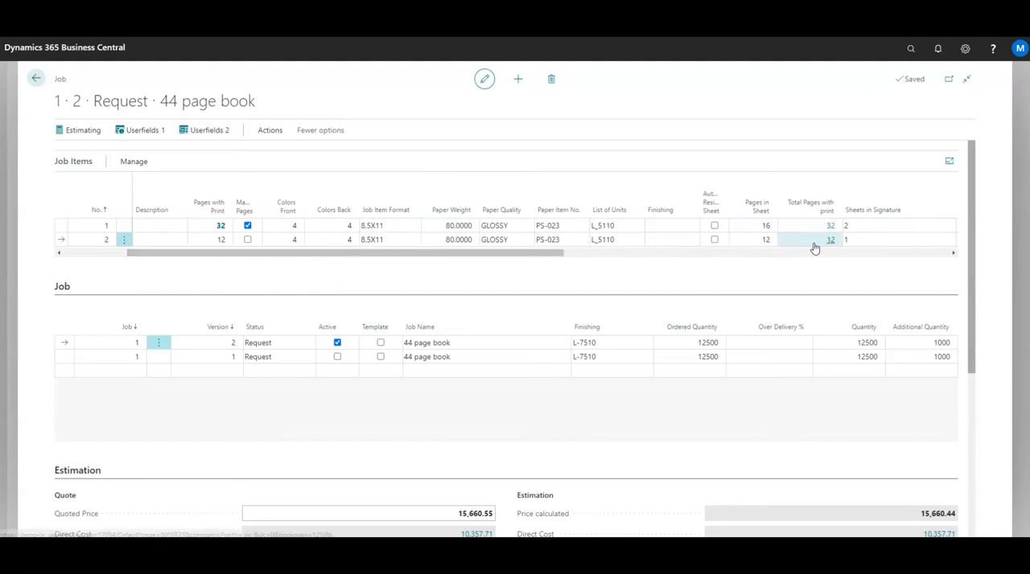
left_click(580, 242)
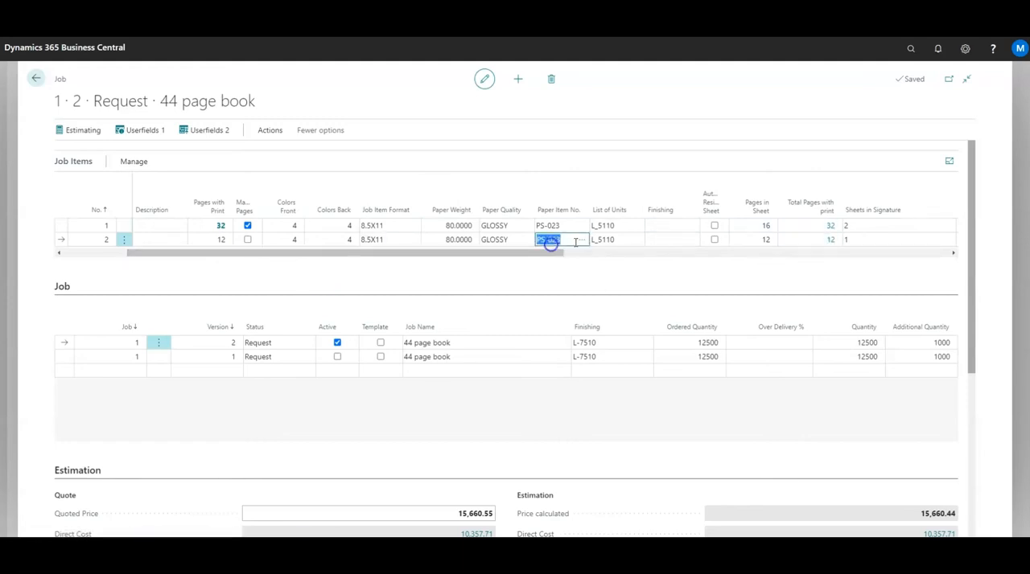
left_click(581, 241)
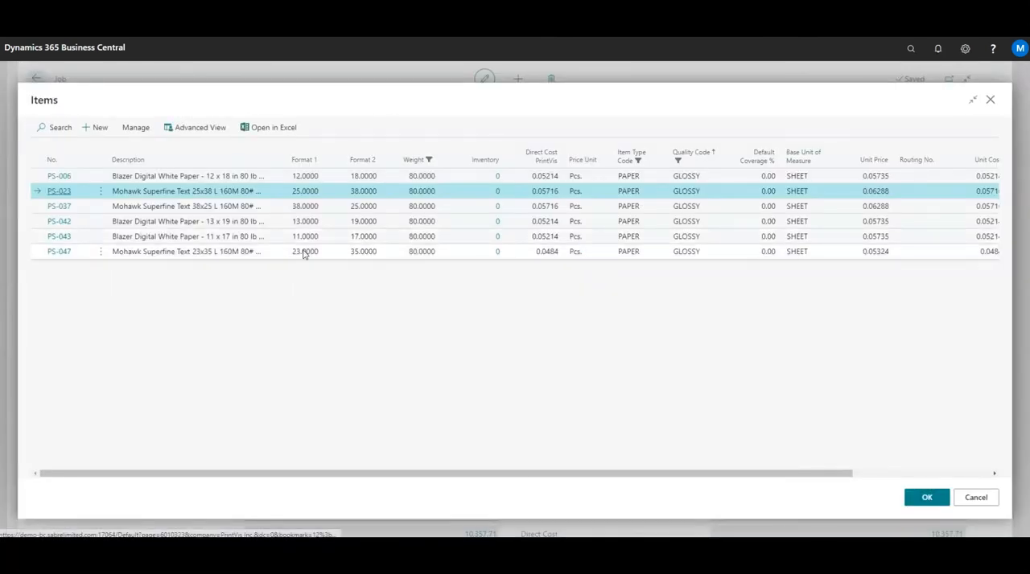
left_click(36, 252)
left_click(925, 497)
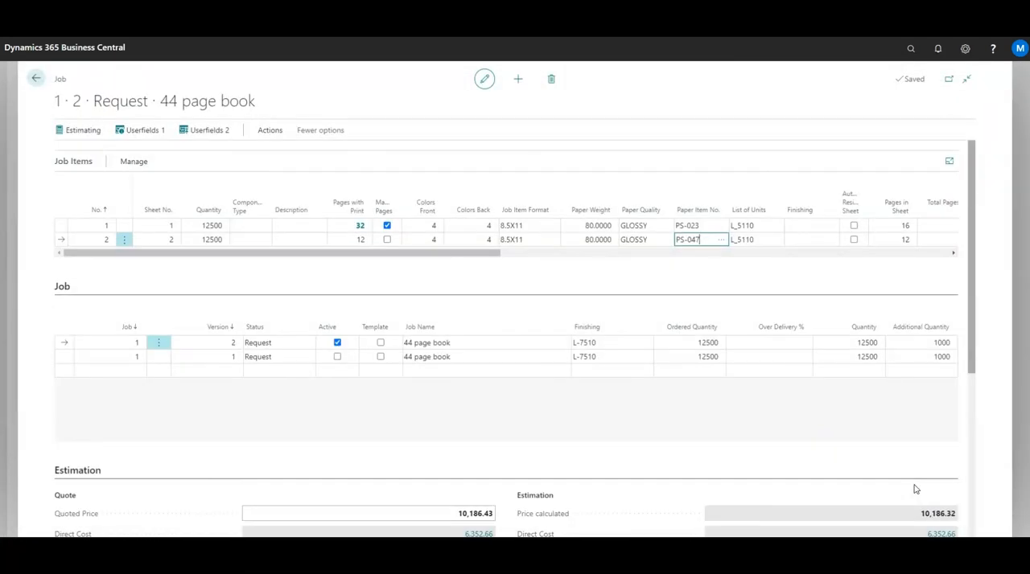
Return to the case card and compare the quoted prices of the two job versions.
left_click(36, 78)
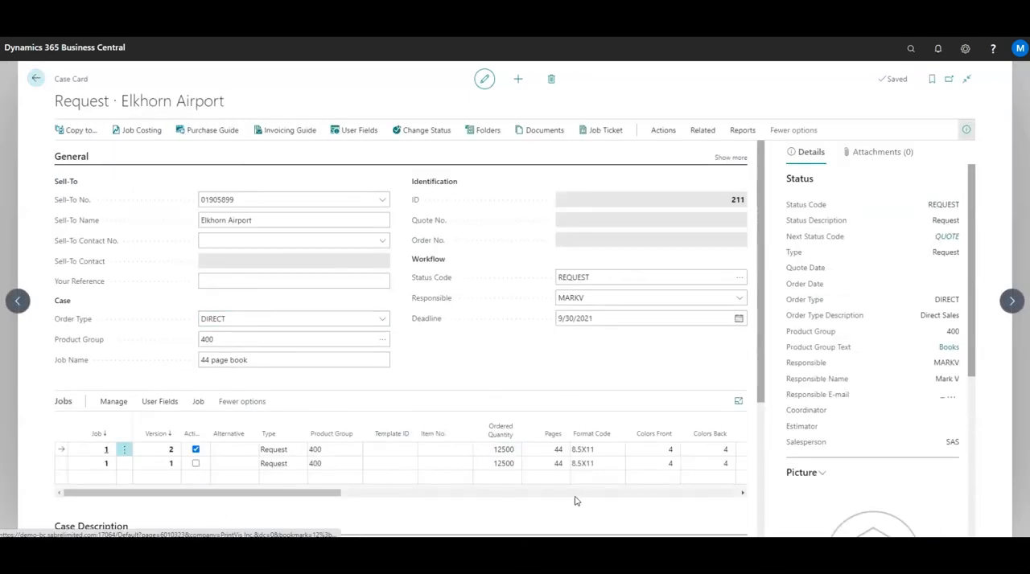
left_click_drag(324, 494, 427, 494)
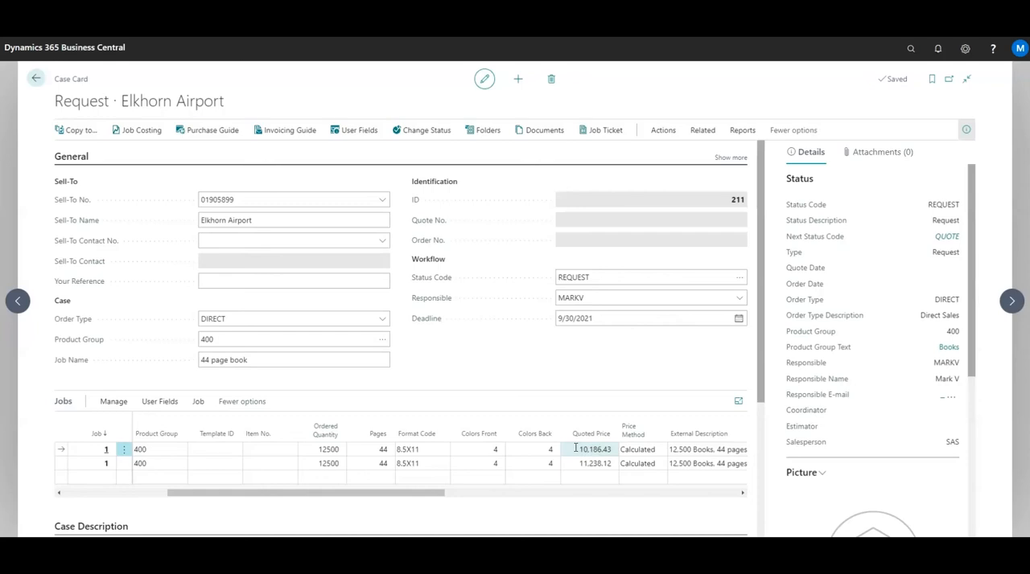
Open the Small Box case for New Concepts Furniture from Case Management and display its job card.
left_click(36, 79)
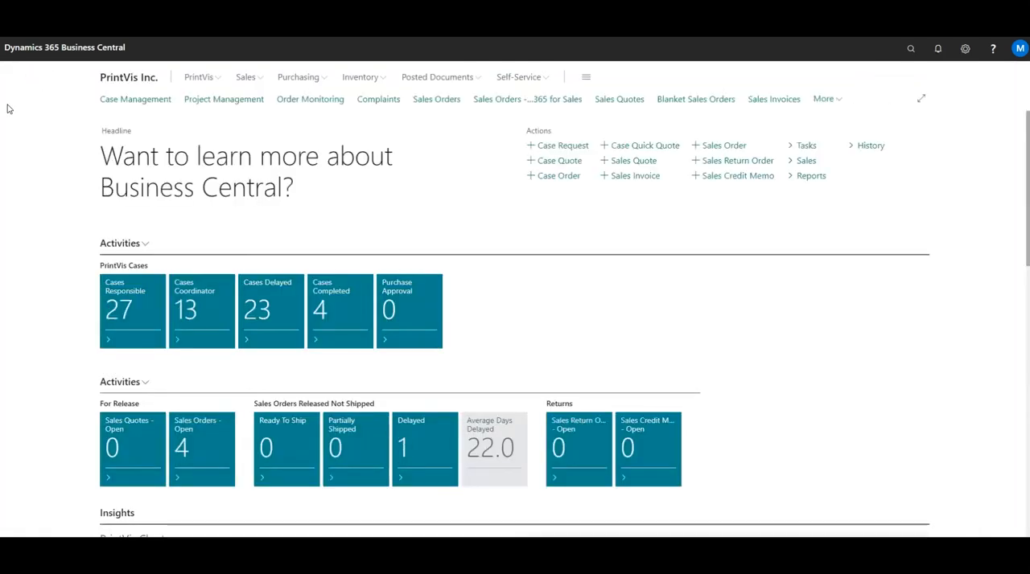
left_click(129, 99)
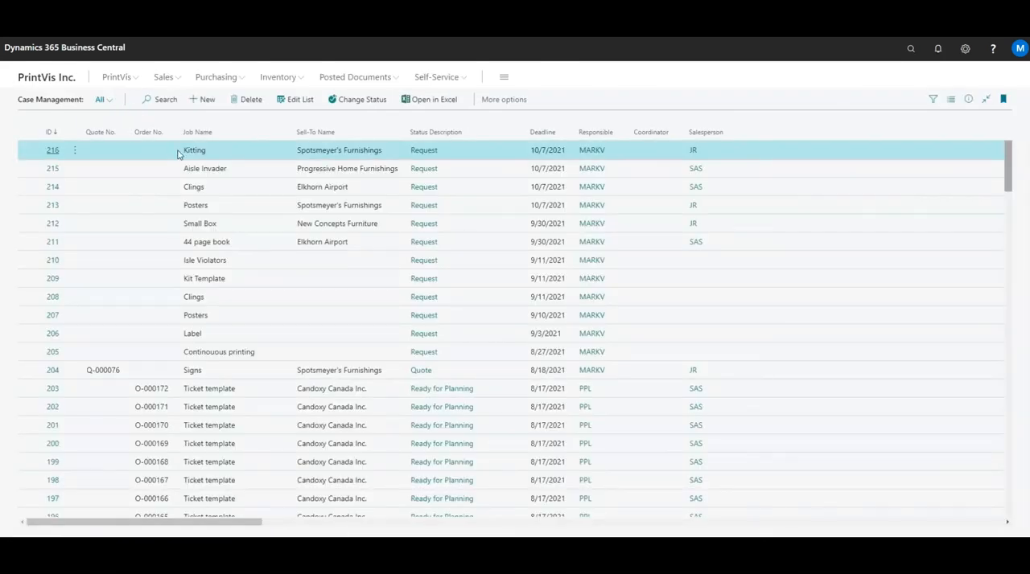
left_click(40, 225)
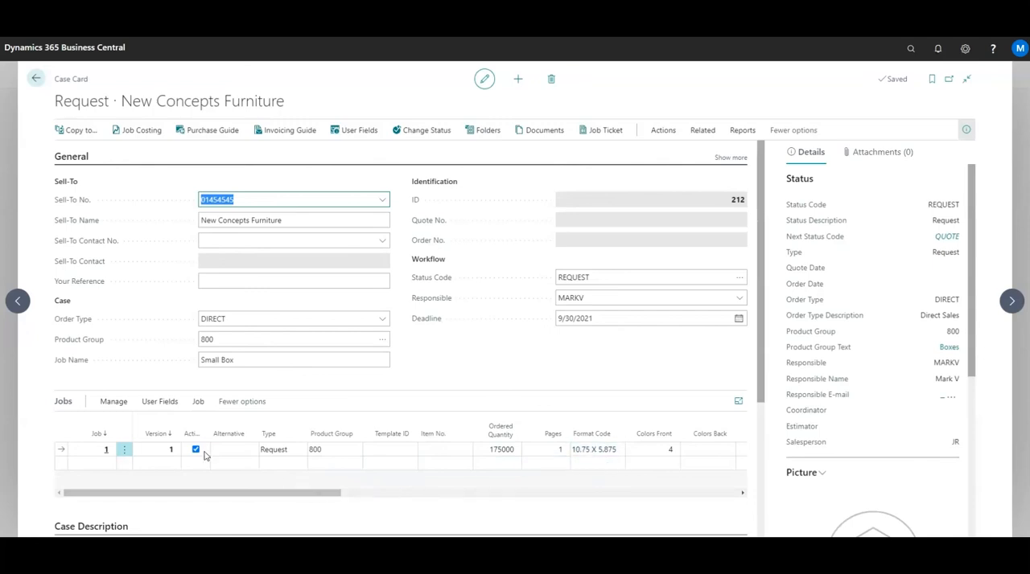
left_click(114, 404)
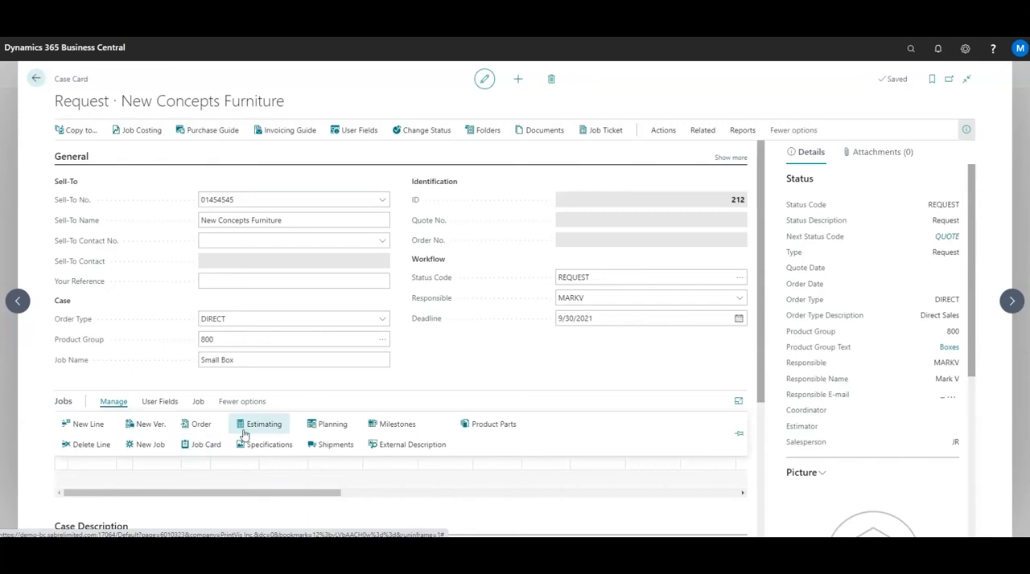
left_click(196, 448)
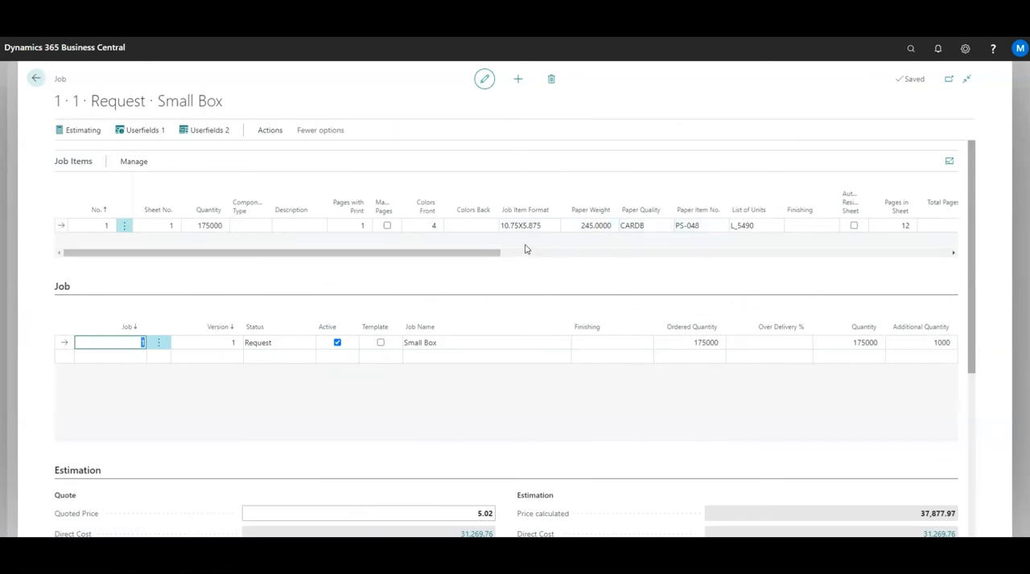
Open the Small Box sheet's specification and examine its imposition layout and job item details.
left_click(130, 161)
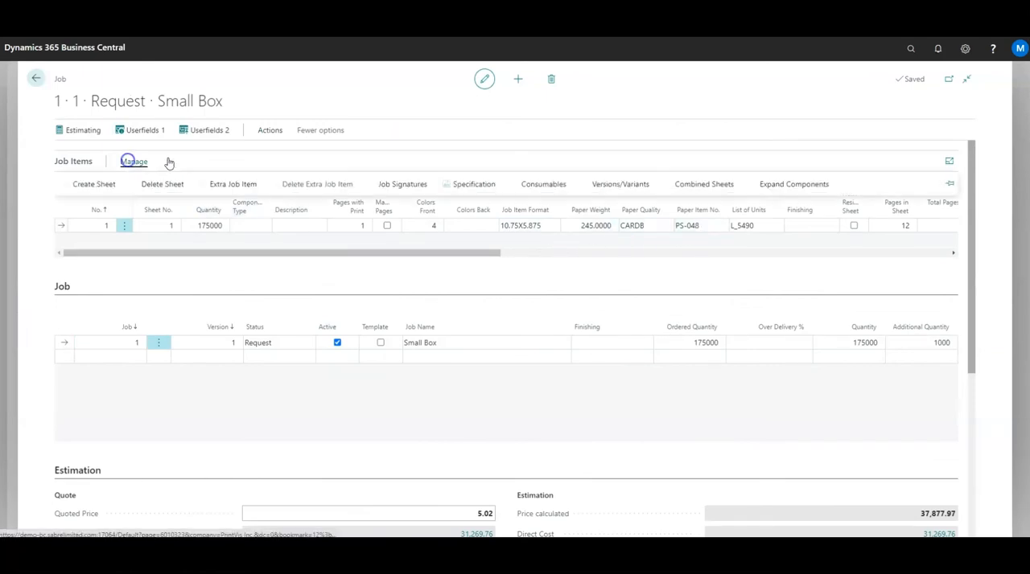
left_click(454, 185)
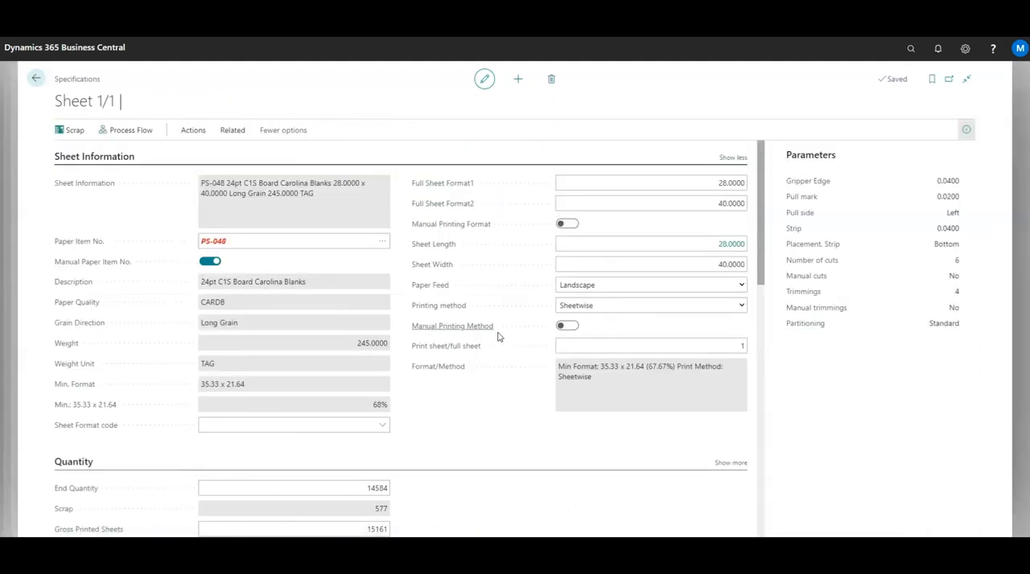
scroll(498, 337, "down", 3)
scroll(498, 339, "down", 3)
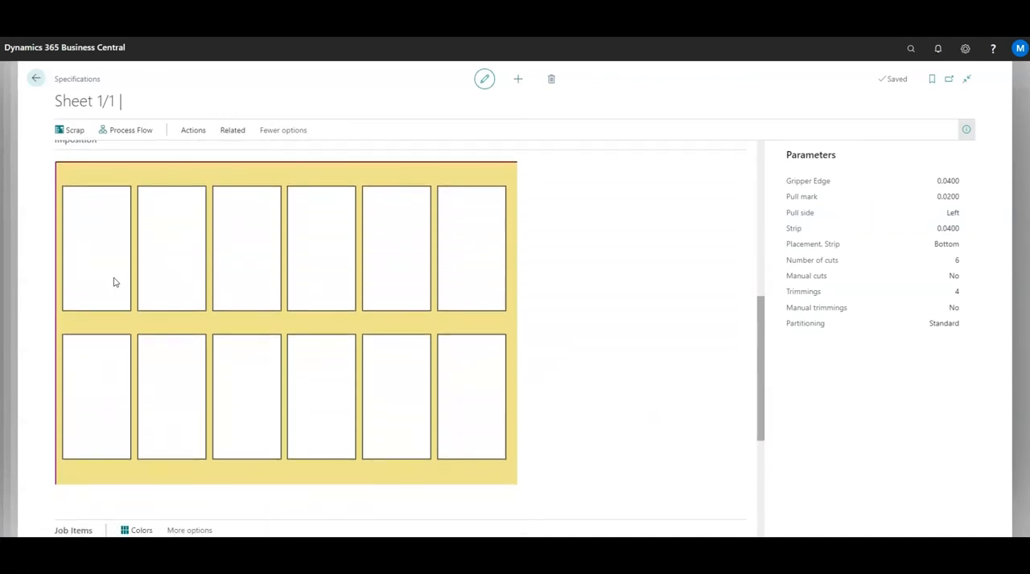
scroll(114, 282, "down", 2)
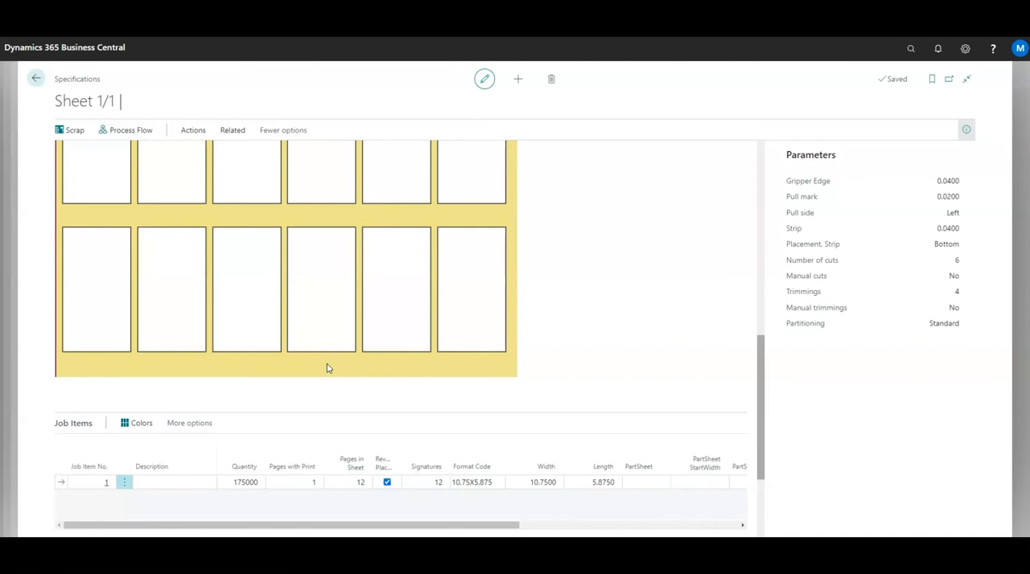
Return to the Small Box job card and set the job item's imposition type to FG-6, Small Box 18up.
left_click(37, 80)
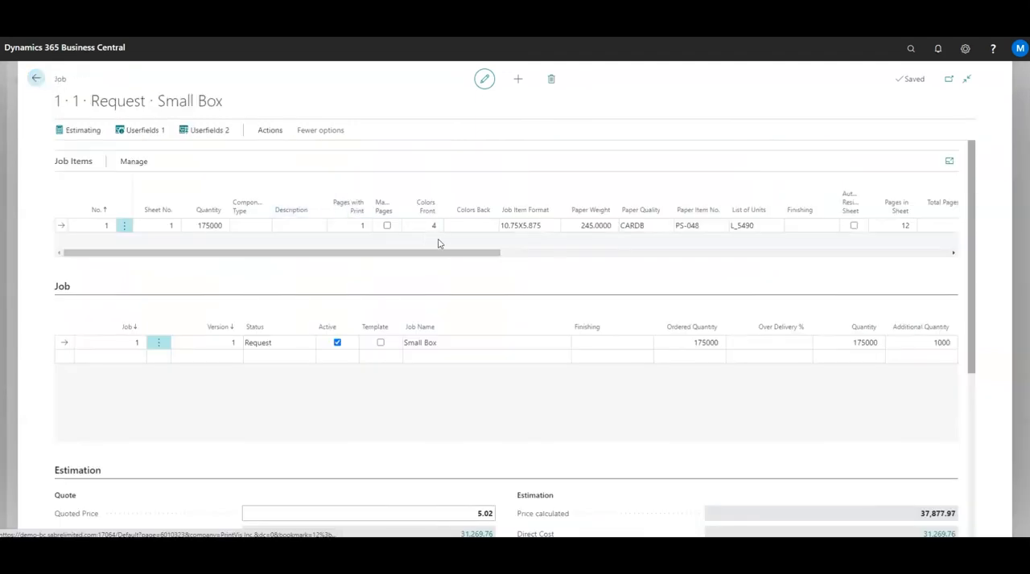
left_click_drag(453, 253, 708, 274)
left_click(739, 225)
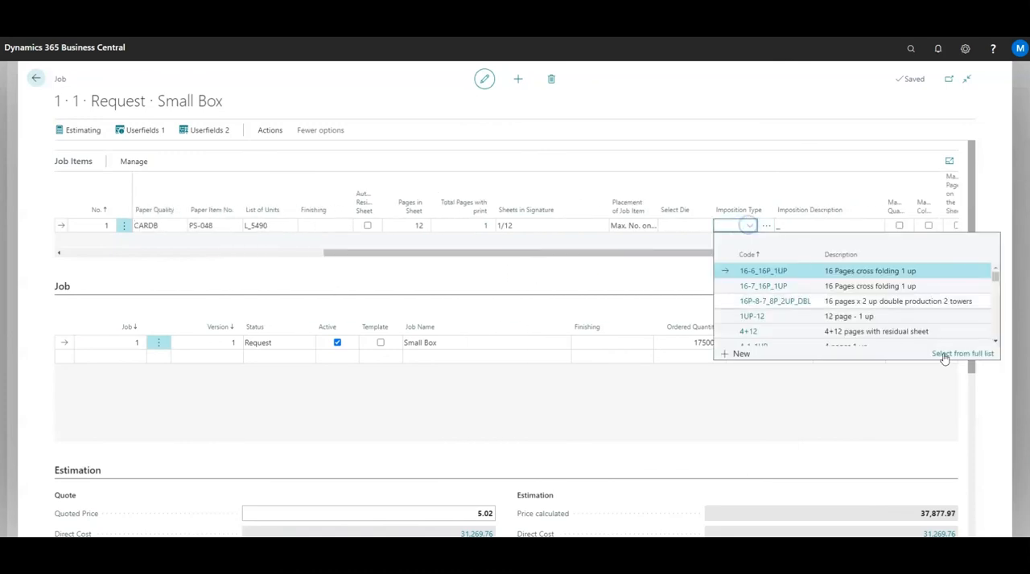
left_click(954, 355)
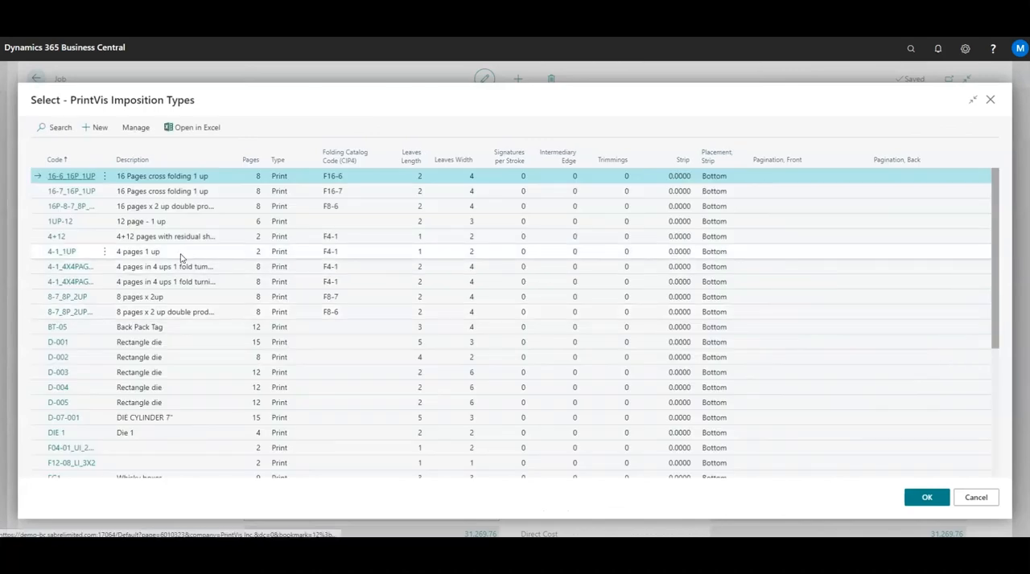
scroll(124, 254, "down", 5)
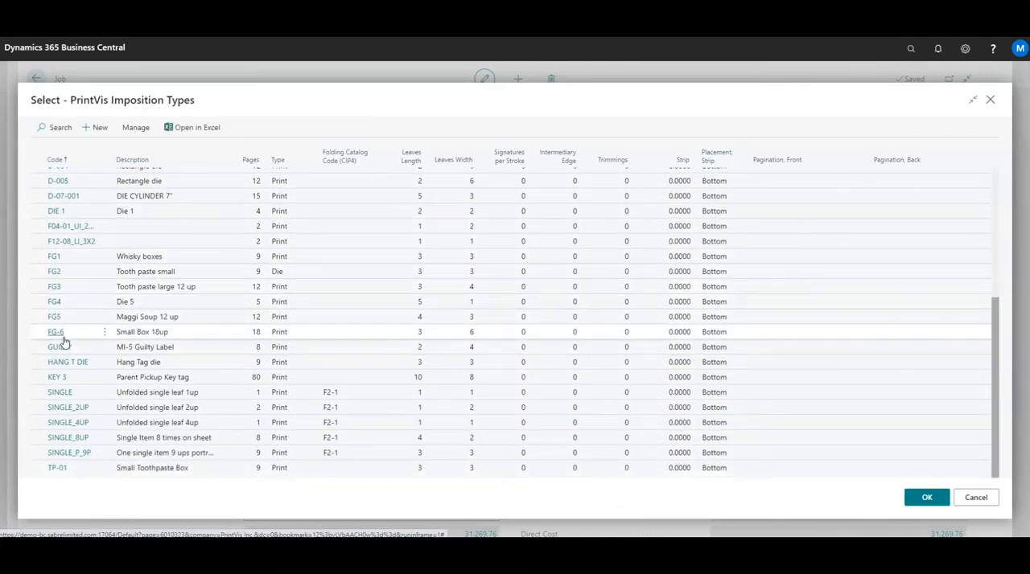
left_click(39, 333)
left_click(922, 497)
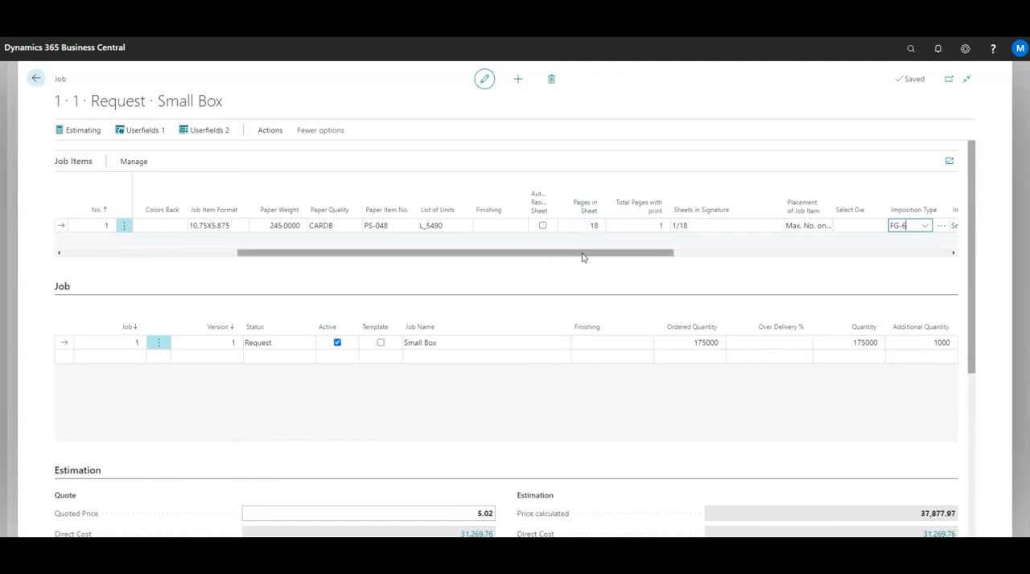
Review the die layout and sheet quantities in the Small Box job item's specification, and return to the case card.
left_click_drag(584, 256, 449, 271)
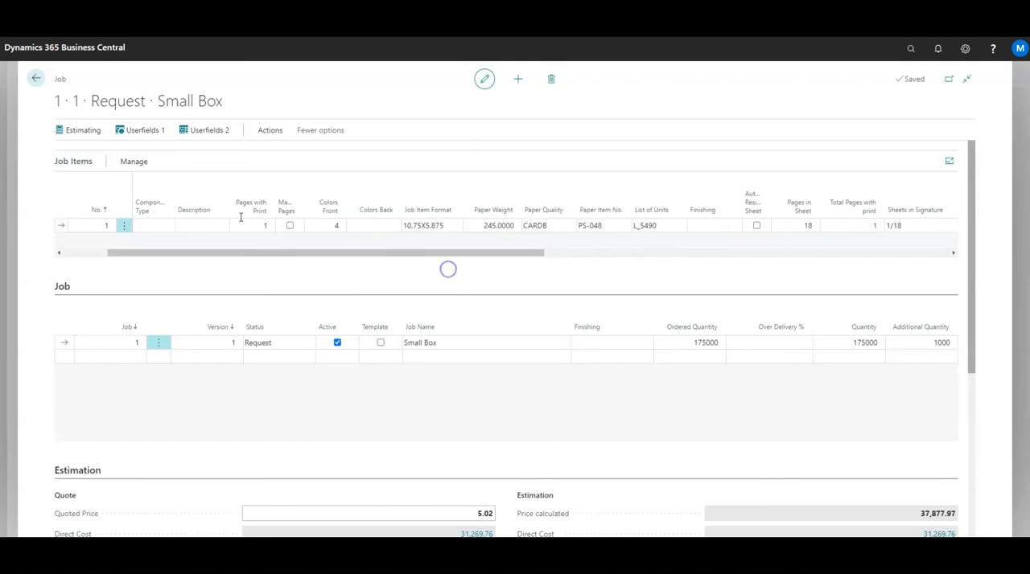
left_click(133, 161)
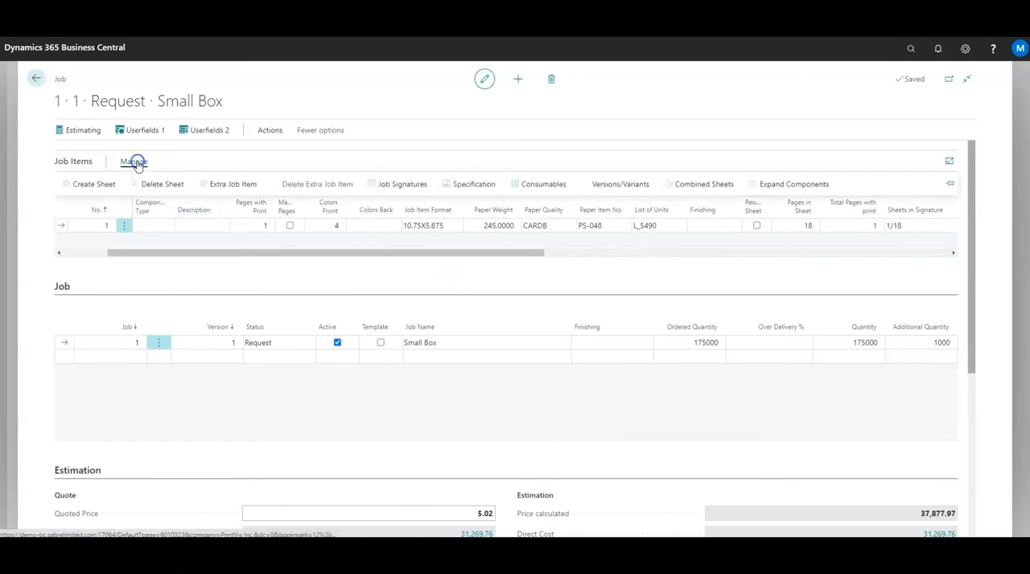
left_click(466, 184)
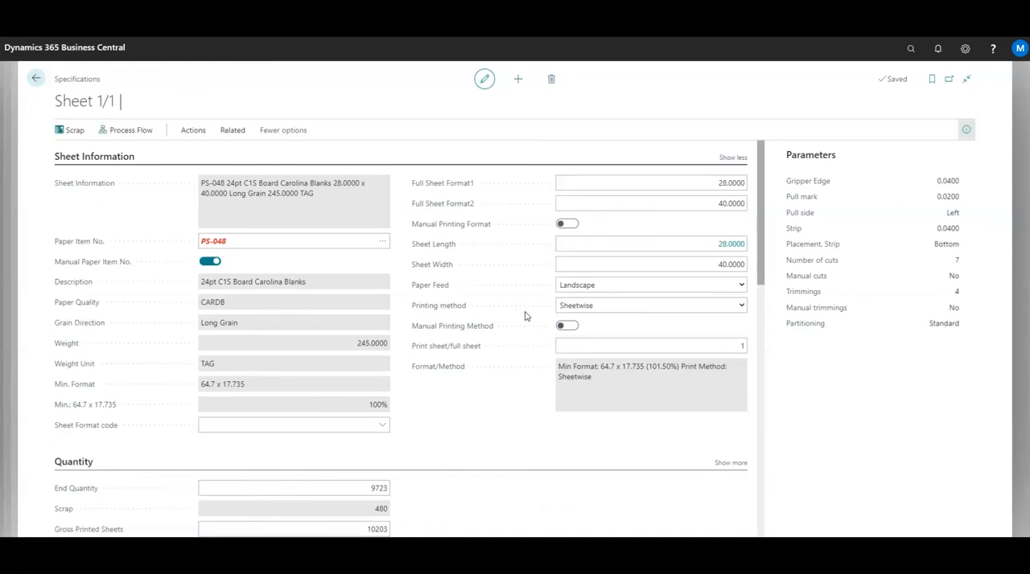
scroll(524, 316, "down", 4)
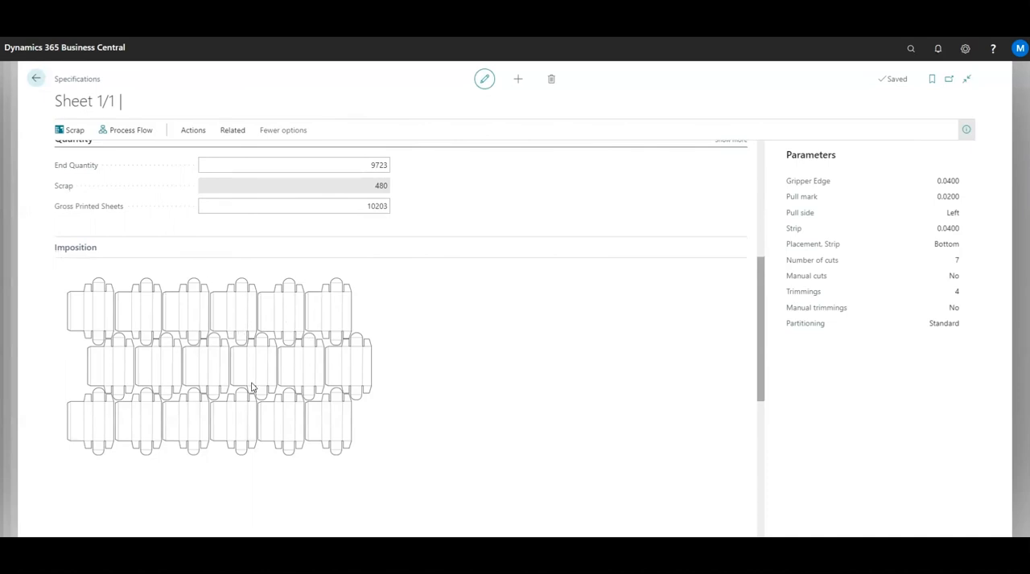
scroll(486, 377, "up", 3)
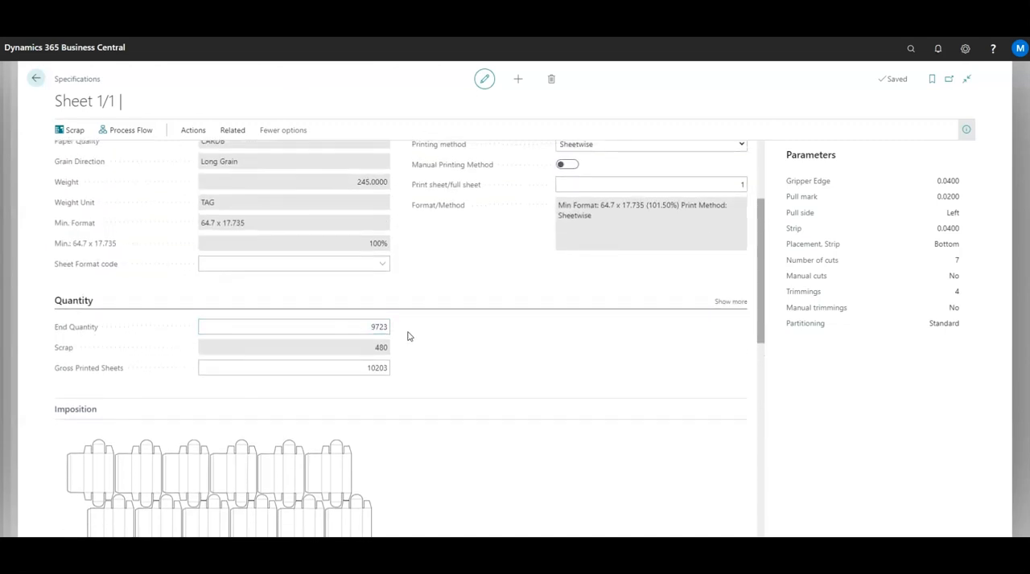
left_click(36, 80)
left_click(36, 79)
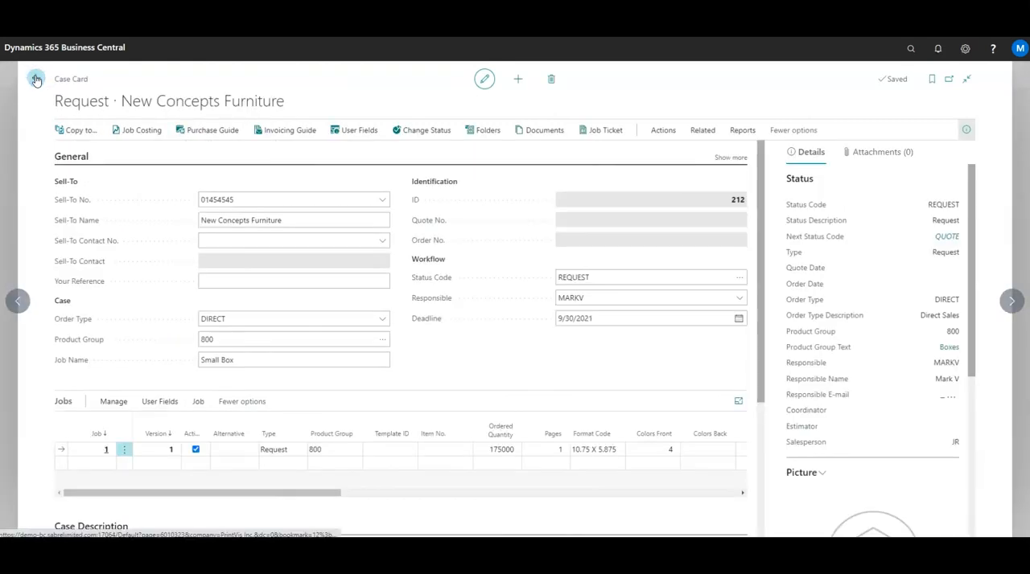